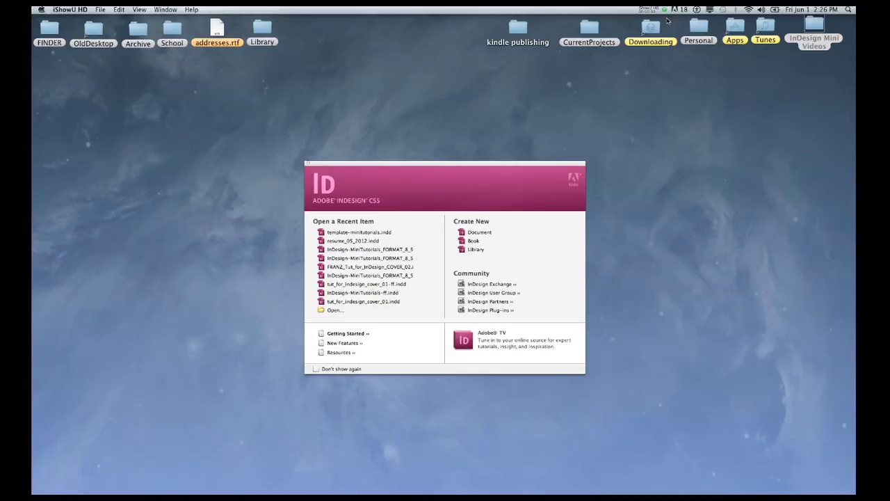
Close the InDesign CS5 Welcome Screen to reveal the empty workspace
left_click(562, 491)
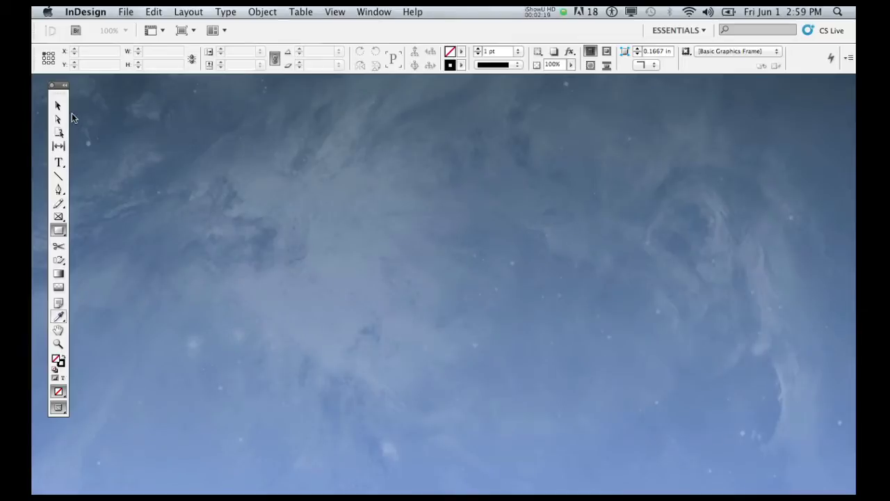
Alternate twice between the Type tool and the Selection tool, ending on Selection
left_click(59, 163)
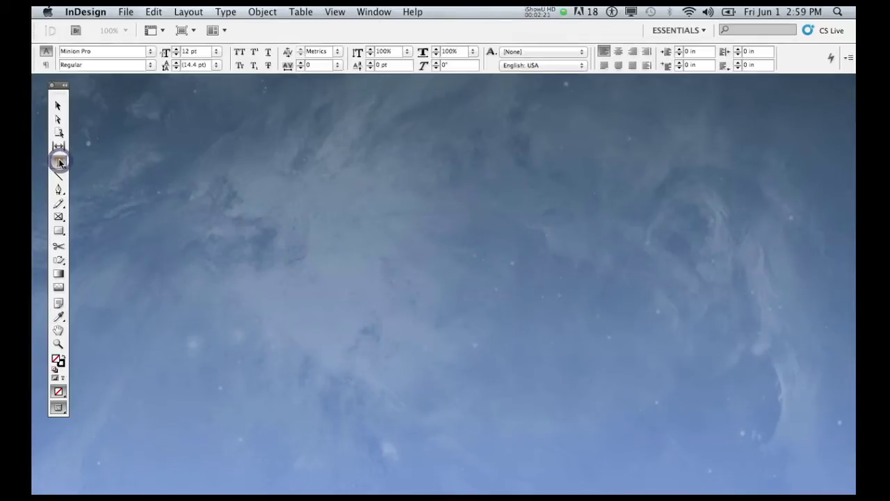
left_click(58, 105)
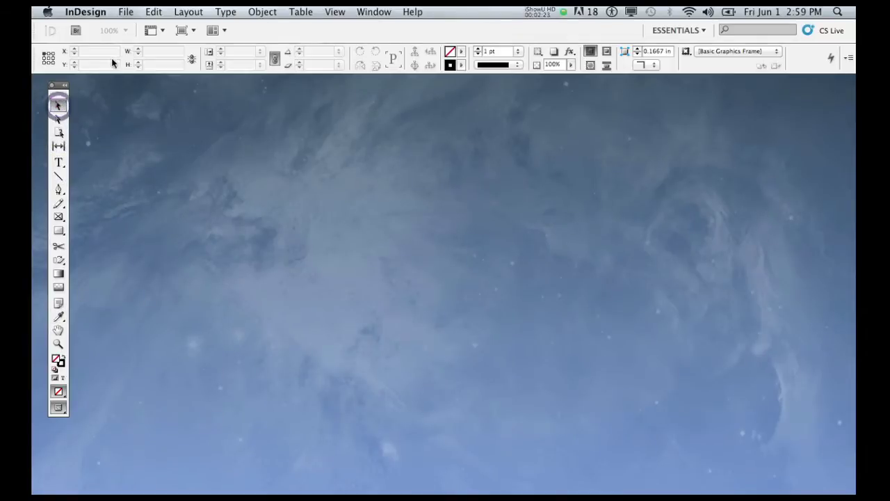
left_click(60, 164)
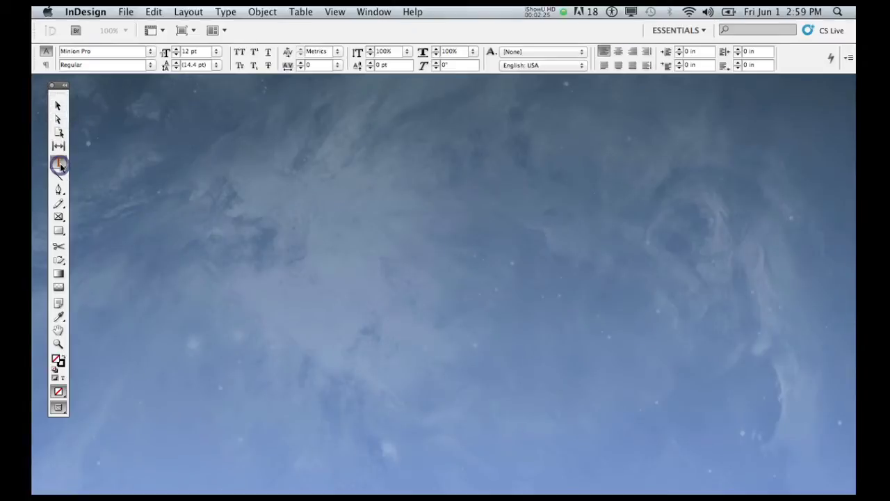
left_click(58, 106)
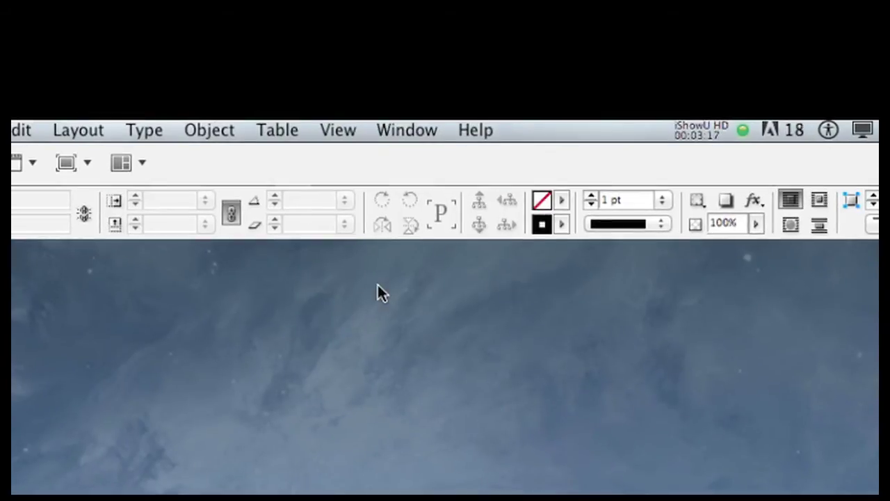
Browse the Window menu's submenus and show the Color group: Color, Gradient and Swatches
left_click(403, 132)
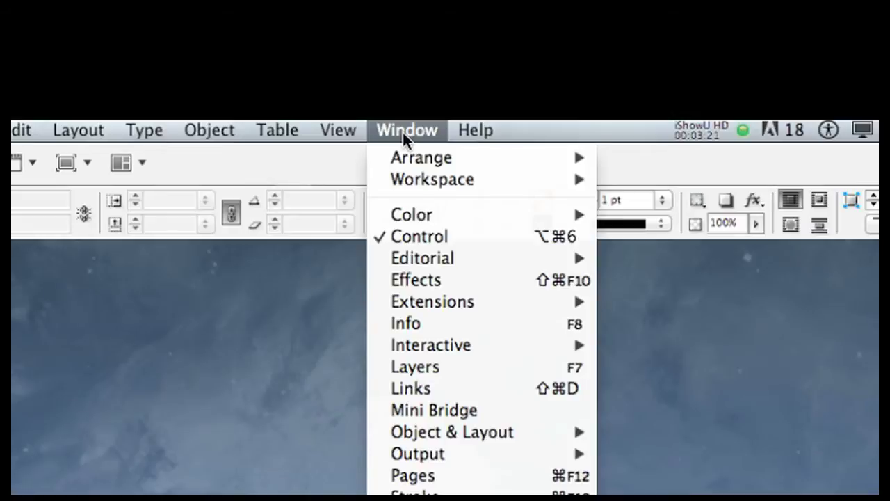
mouse_move(429, 307)
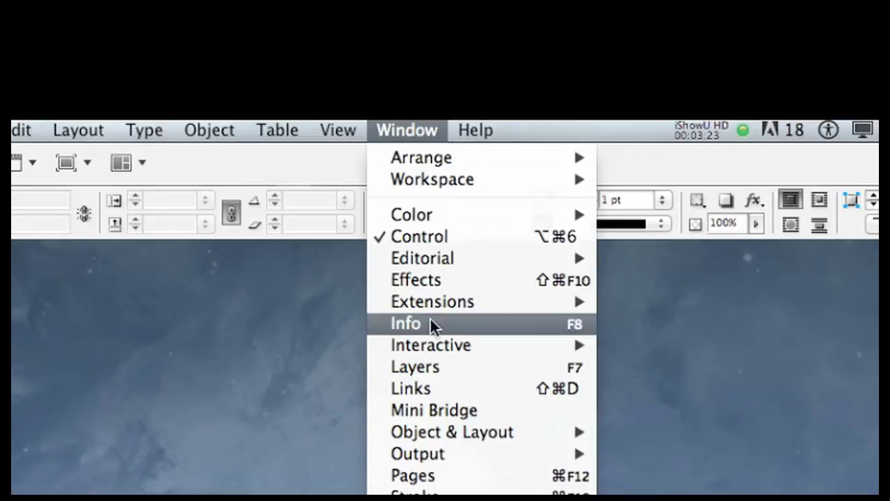
mouse_move(435, 348)
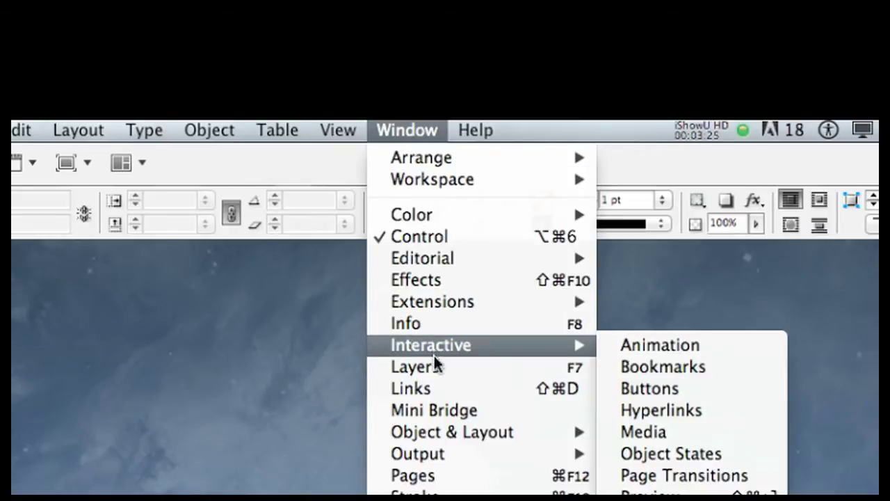
mouse_move(449, 430)
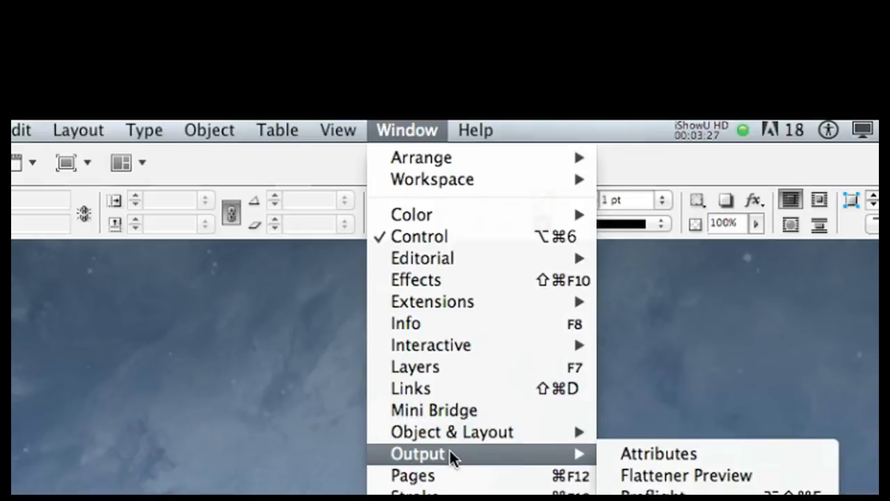
mouse_move(448, 291)
mouse_move(443, 217)
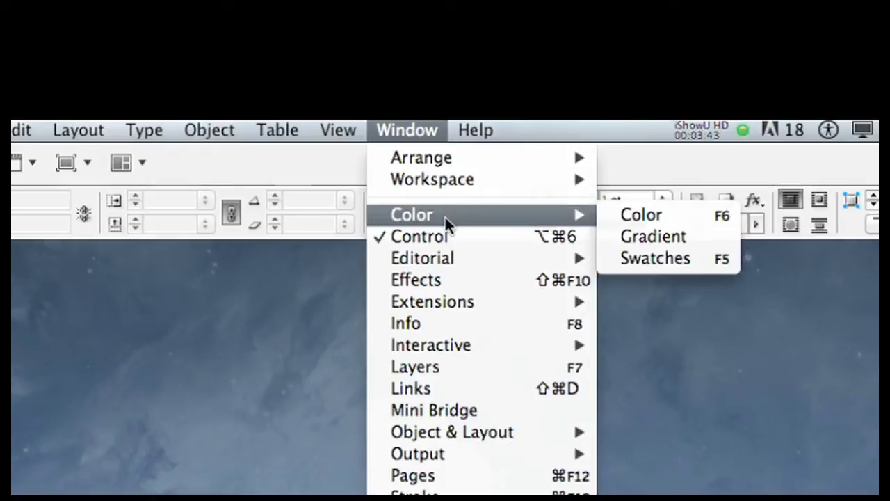
Open the Swatches panel, move it to the left-centre and widen it
left_click(666, 259)
left_click_drag(867, 65, 328, 50)
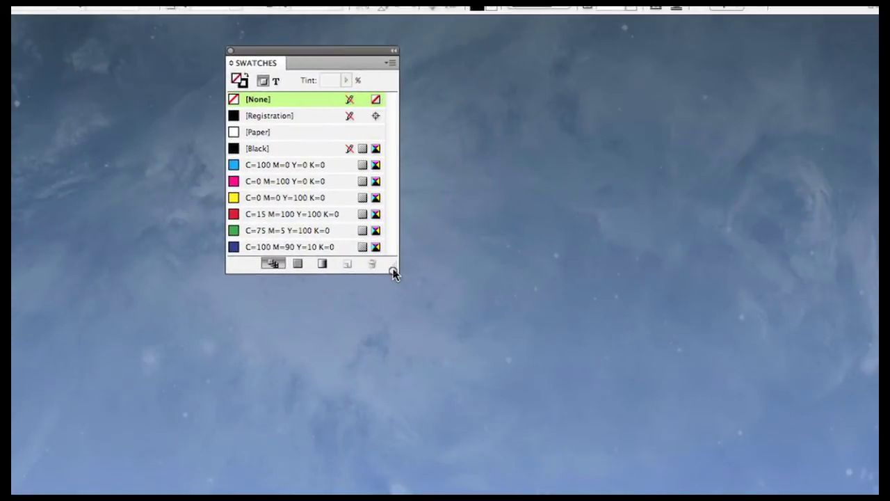
left_click(394, 274)
left_click_drag(396, 270, 464, 419)
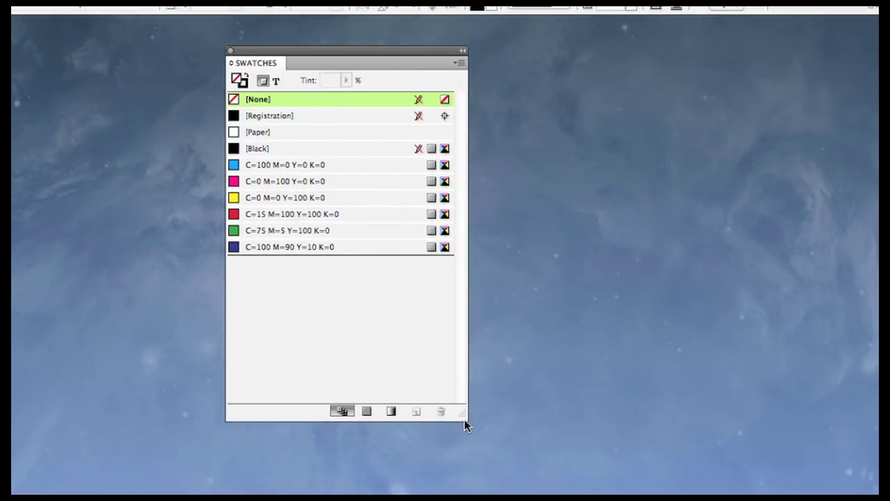
Collapse and expand the Swatches panel repeatedly by double-clicking its tab
double_click(273, 63)
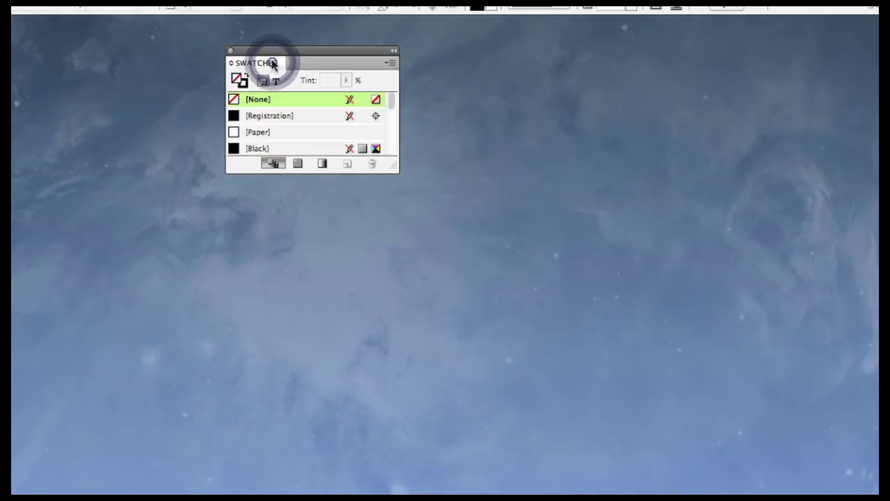
double_click(272, 63)
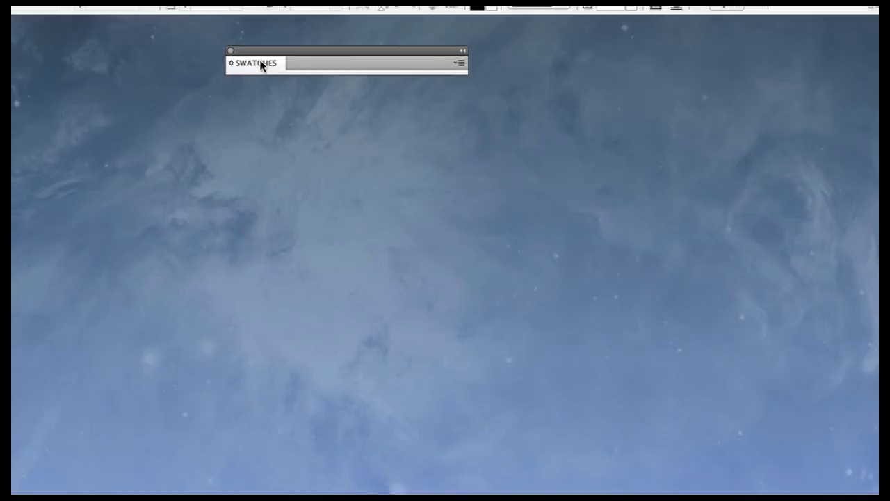
double_click(262, 63)
double_click(259, 62)
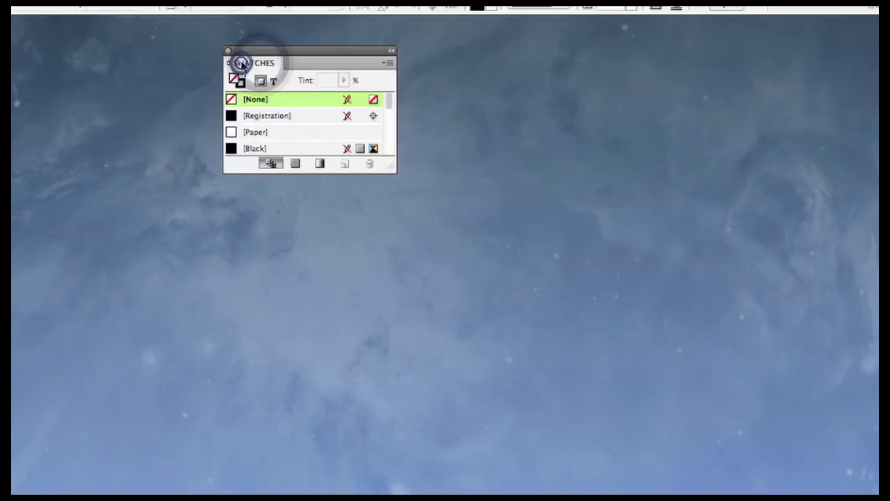
double_click(242, 64)
double_click(240, 63)
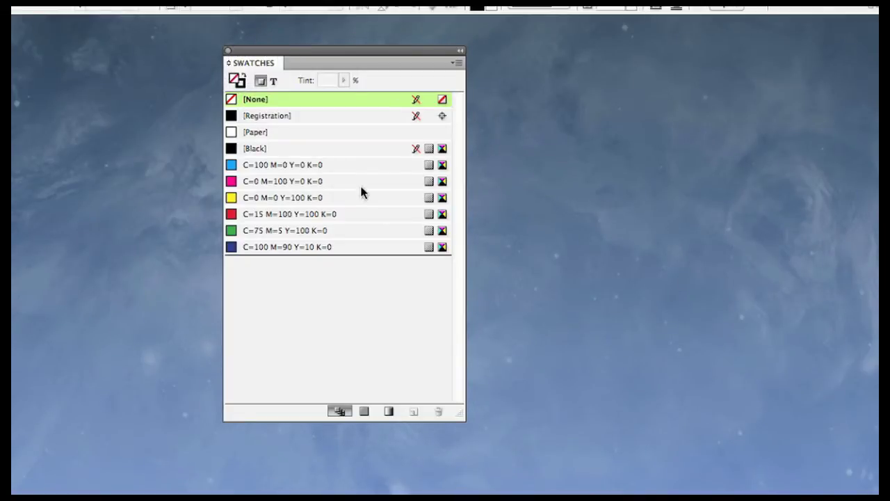
View the Swatches flyout options without choosing any, then close the panel
left_click(459, 63)
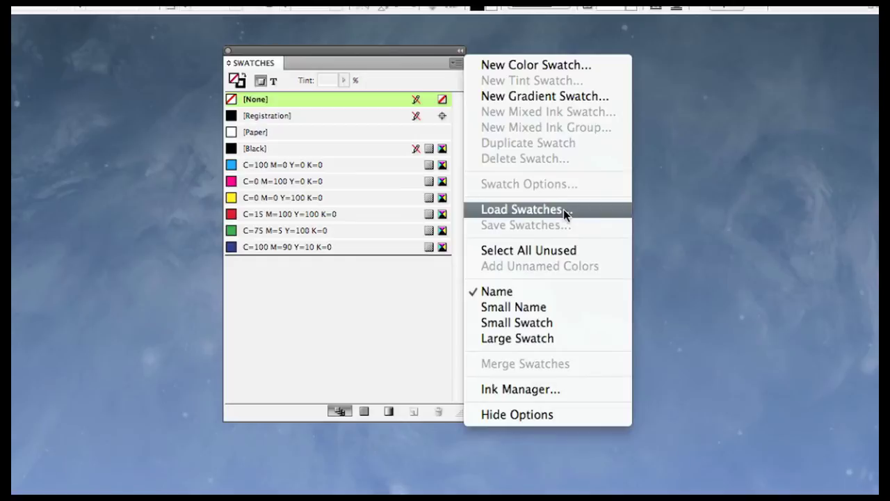
left_click(414, 314)
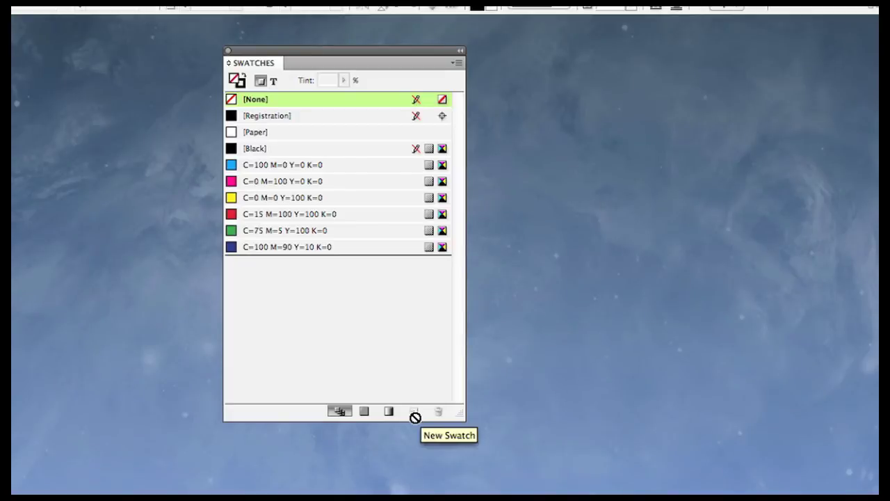
left_click(227, 51)
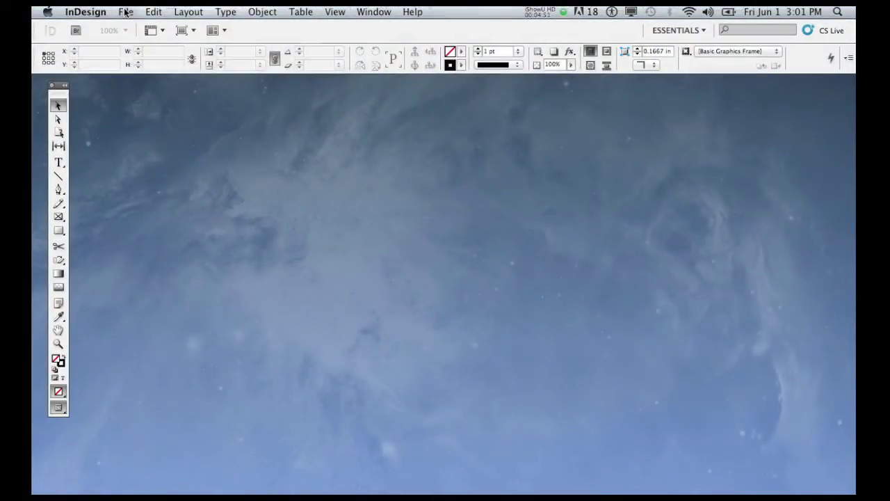
Start a new document from the File menu and move its settings dialog rightward
left_click(125, 12)
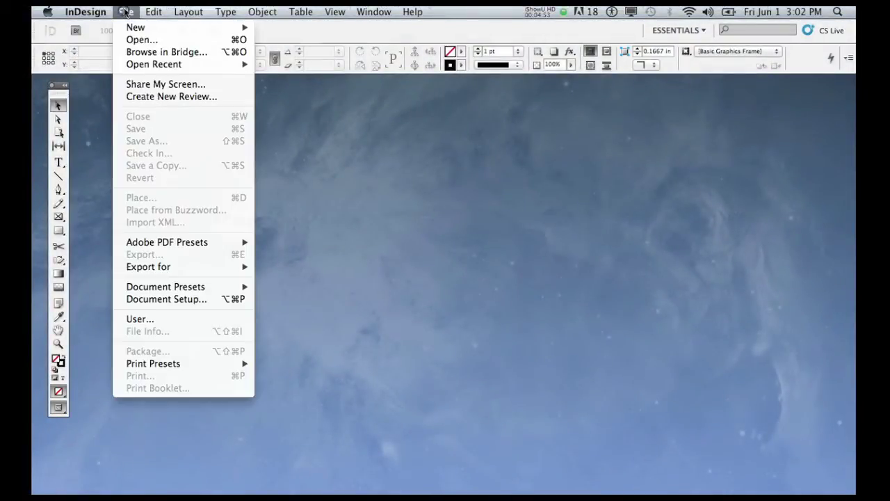
mouse_move(137, 28)
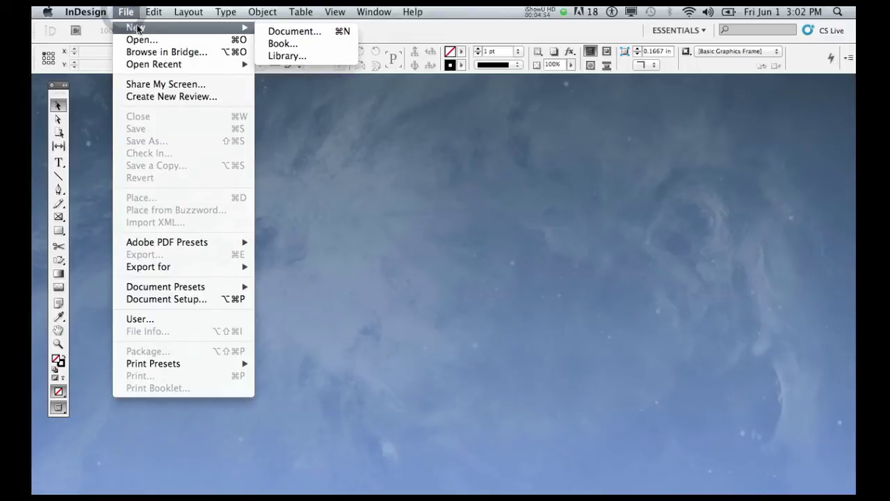
left_click(323, 34)
left_click_drag(431, 40, 501, 46)
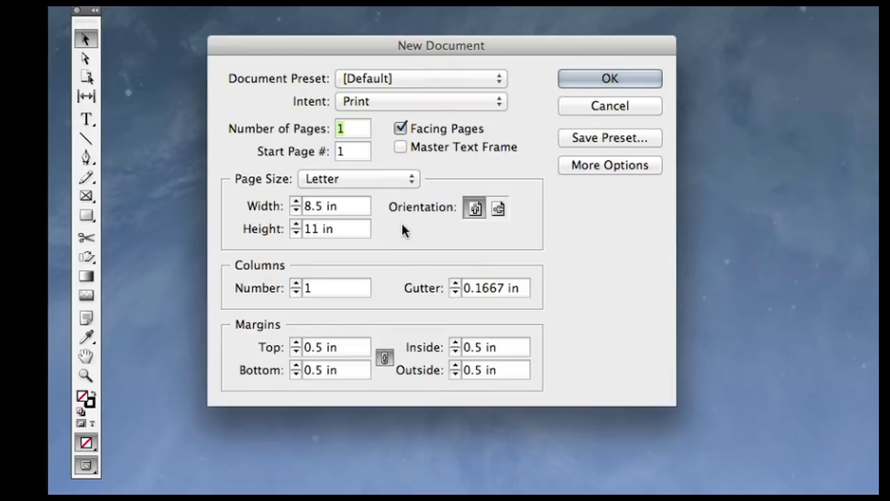
Set Number of Pages to 5 and turn off Facing Pages
left_click(354, 132)
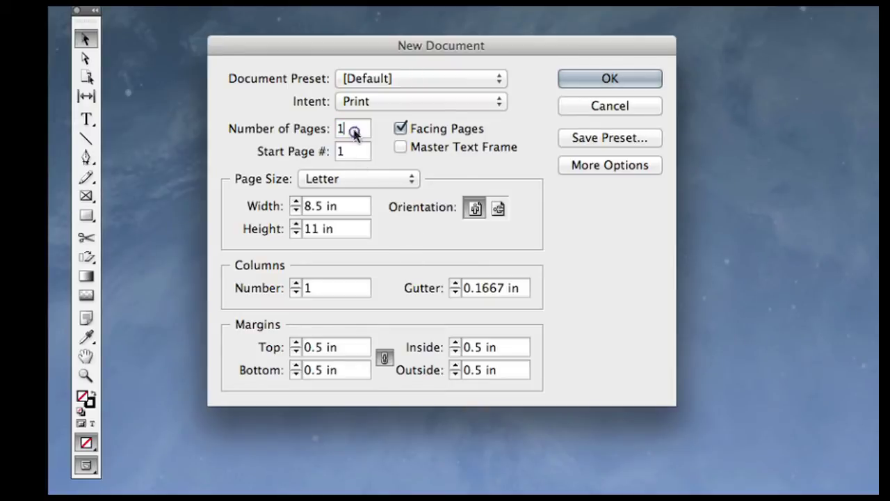
key("BackSpace")
type("5")
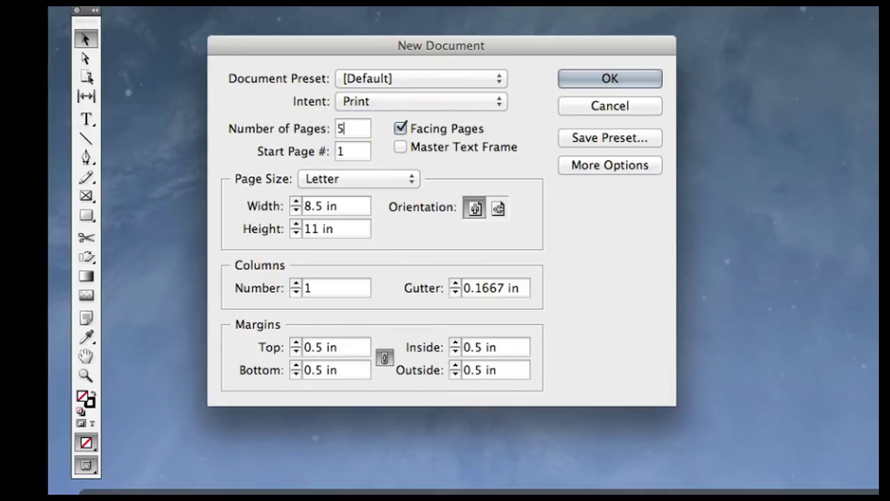
left_click(400, 128)
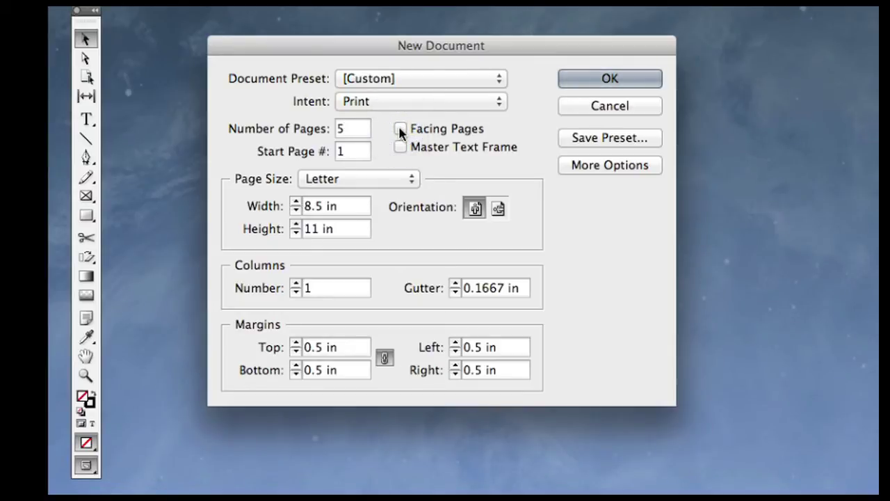
left_click(331, 181)
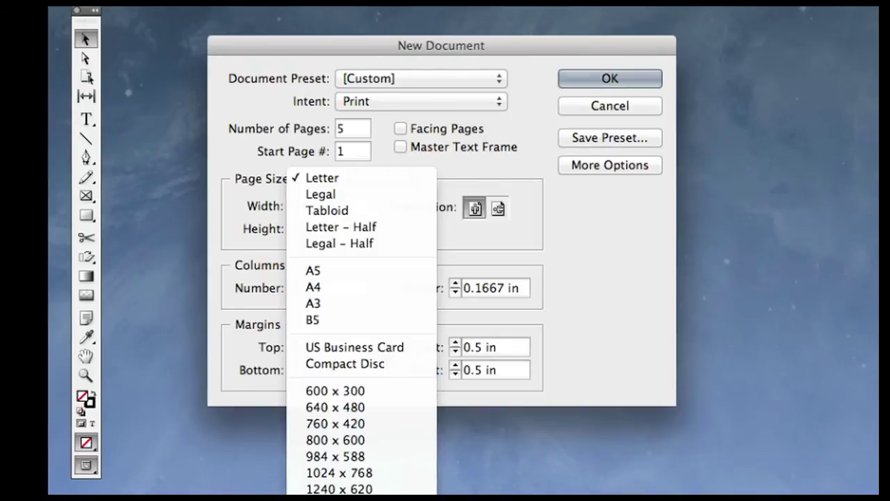
Keep Letter size, switch to landscape orientation and raise the column count to 3
left_click(475, 168)
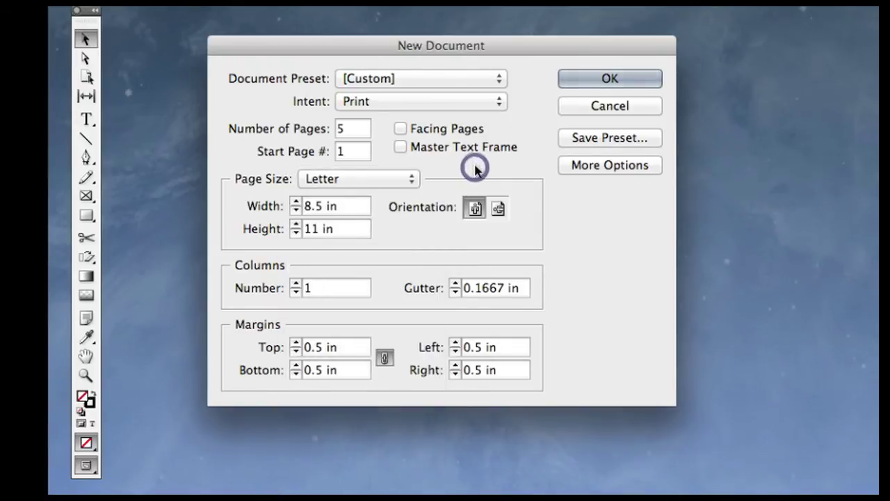
left_click(500, 208)
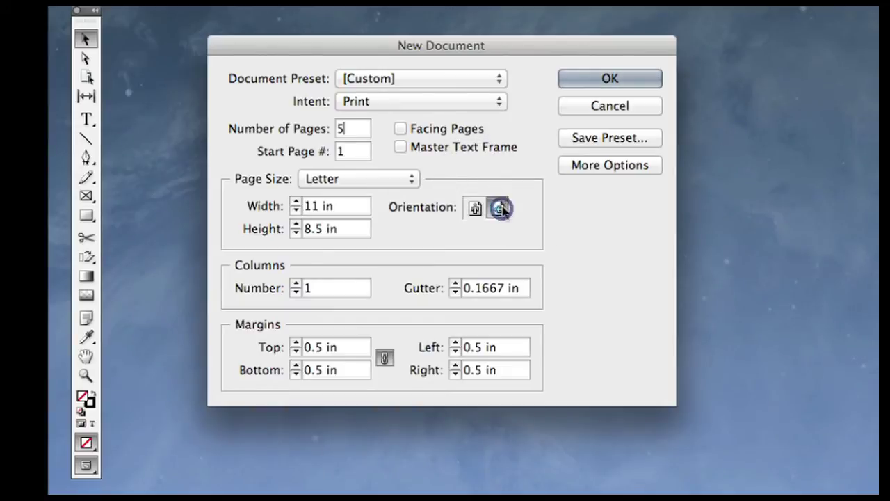
left_click(295, 283)
left_click(296, 284)
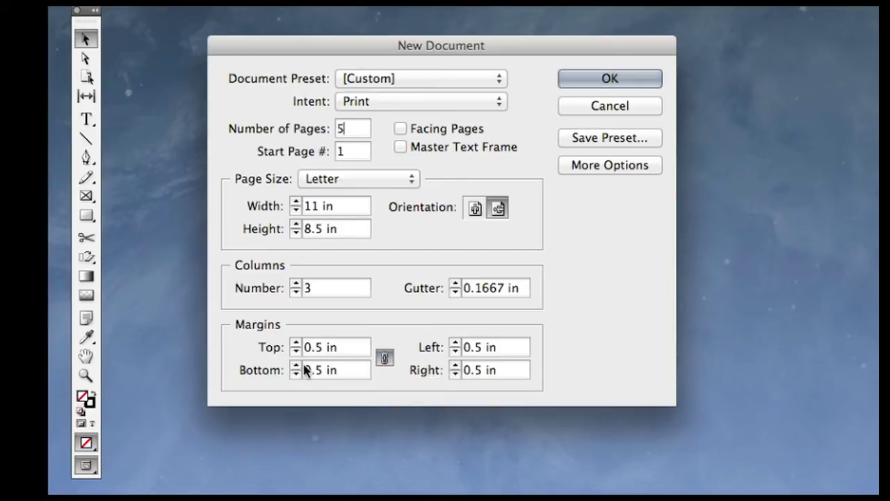
Raise all linked margins to 0.8125 in, then return them to 0.5 in
left_click(297, 344)
left_click(296, 344)
left_click(296, 344)
left_click(296, 344)
left_click(296, 343)
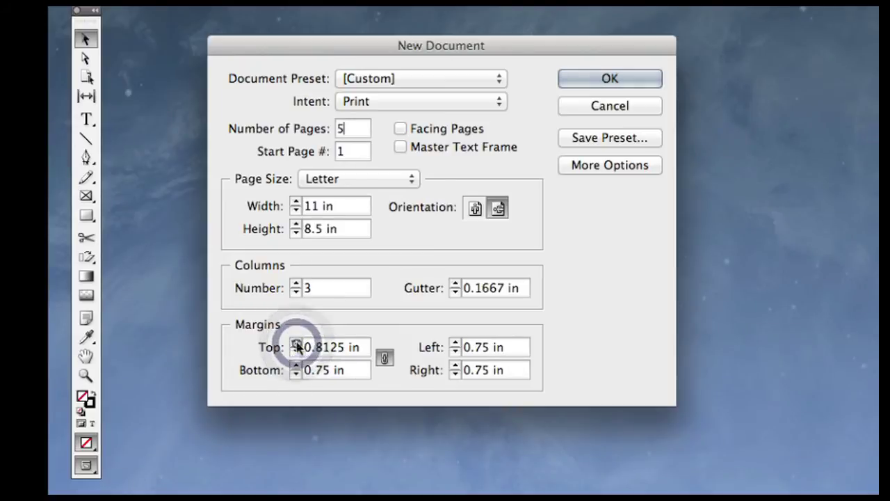
left_click(296, 352)
left_click(296, 353)
left_click(296, 353)
left_click(296, 353)
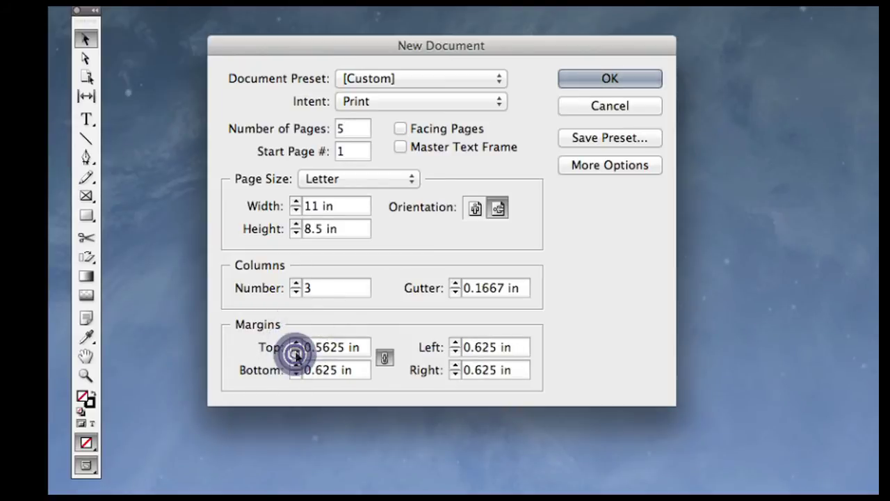
left_click(296, 353)
Unlink the margins, raise only the top margin to 1 in, and reveal bleed and slug settings
left_click(385, 358)
left_click(297, 344)
left_click(297, 345)
left_click(297, 344)
left_click(297, 344)
left_click(298, 345)
left_click(297, 345)
left_click(298, 344)
left_click(297, 344)
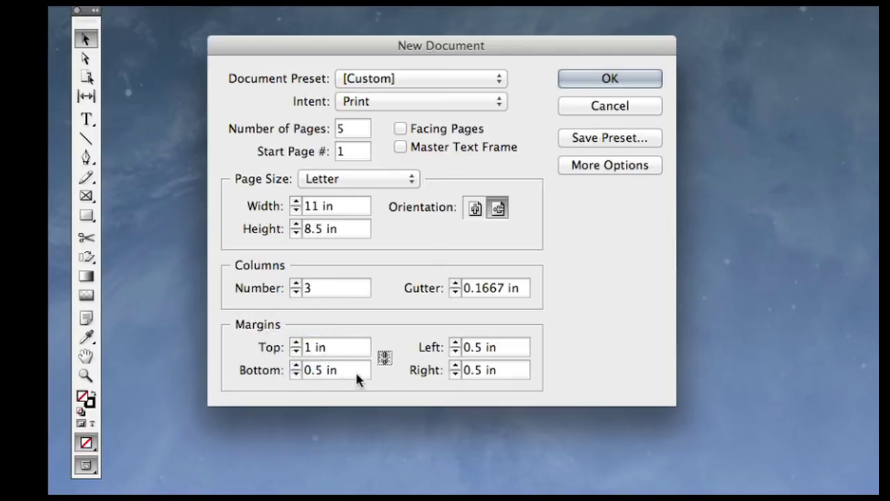
left_click(630, 167)
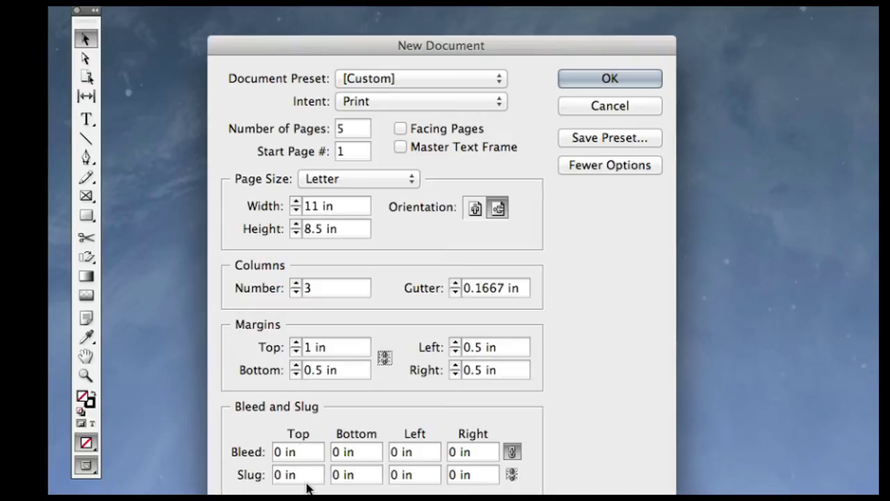
Create the document, then zoom out to all five pages and back in on page one
left_click(622, 169)
left_click(623, 169)
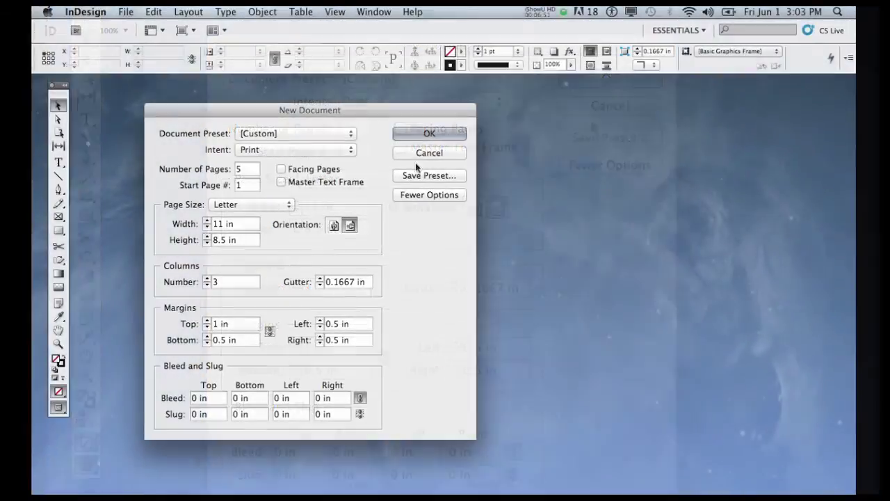
left_click(430, 134)
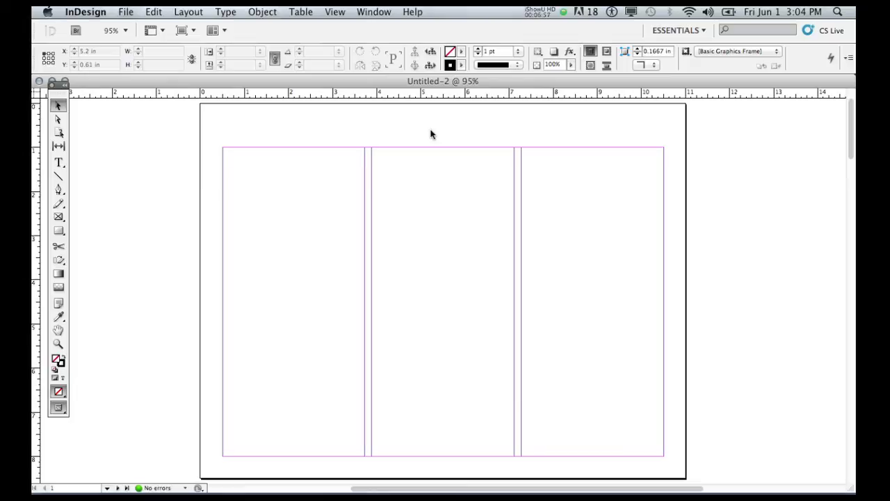
key("super+minus")
key("super+minus")
key("super+minus")
key("super+minus")
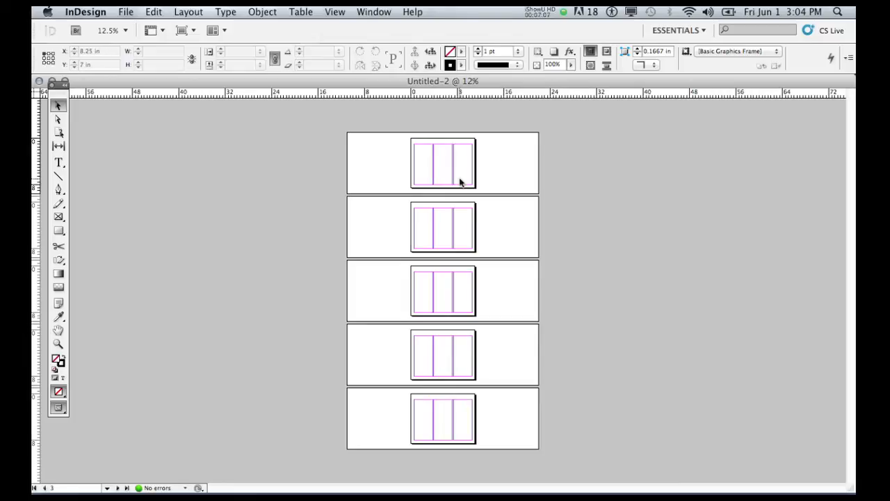
key("super+equal")
key("super+equal")
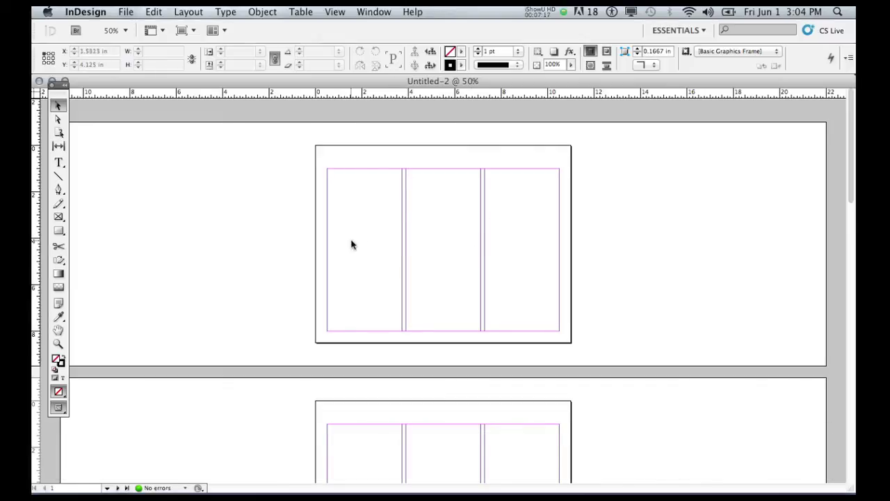
left_click(87, 13)
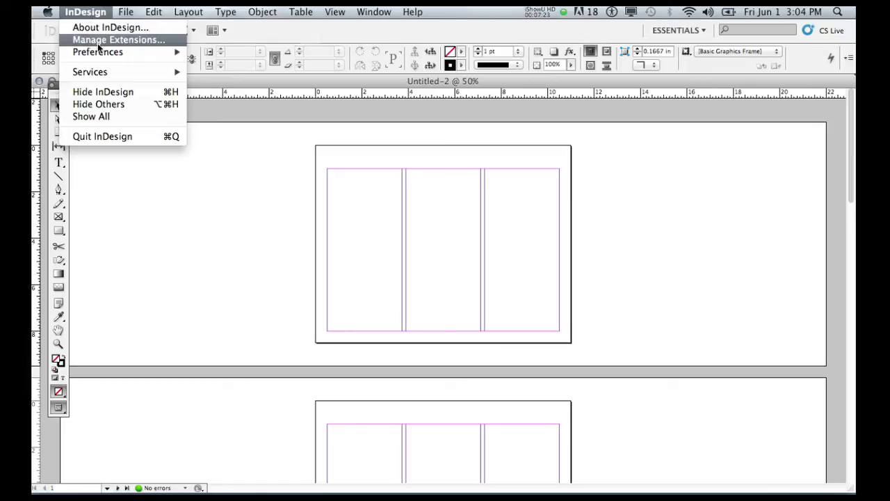
mouse_move(99, 53)
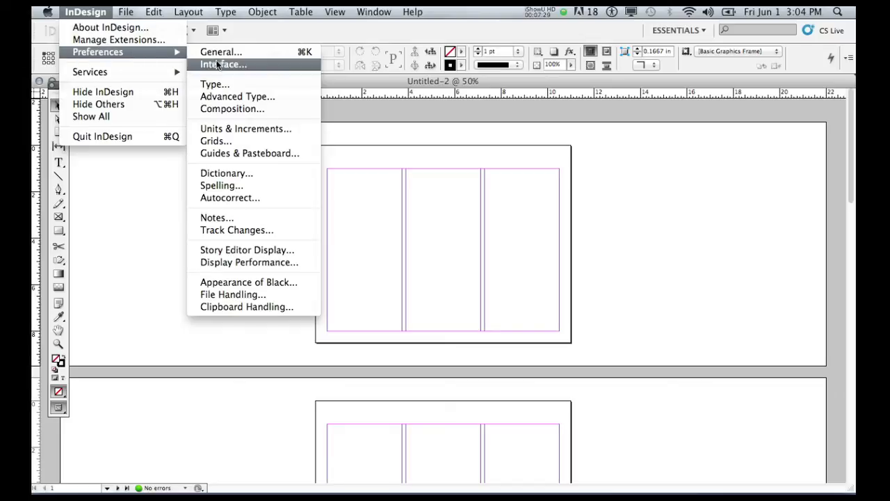
left_click(299, 129)
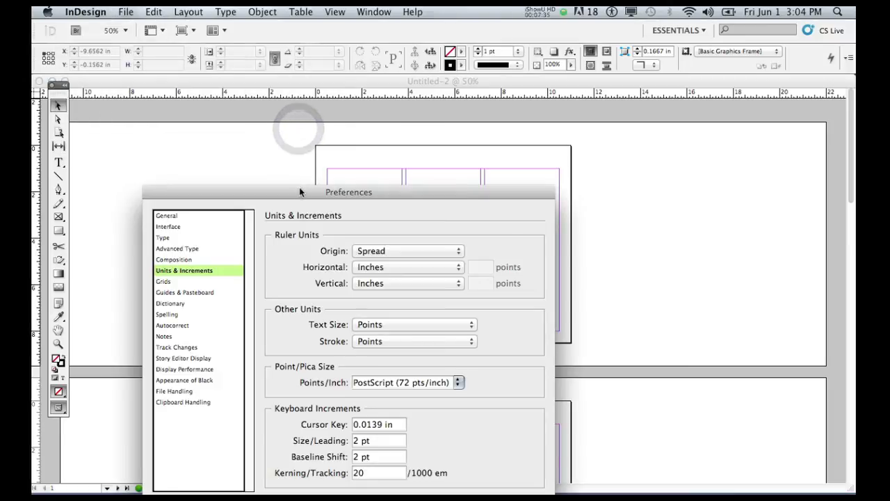
left_click_drag(297, 195, 306, 100)
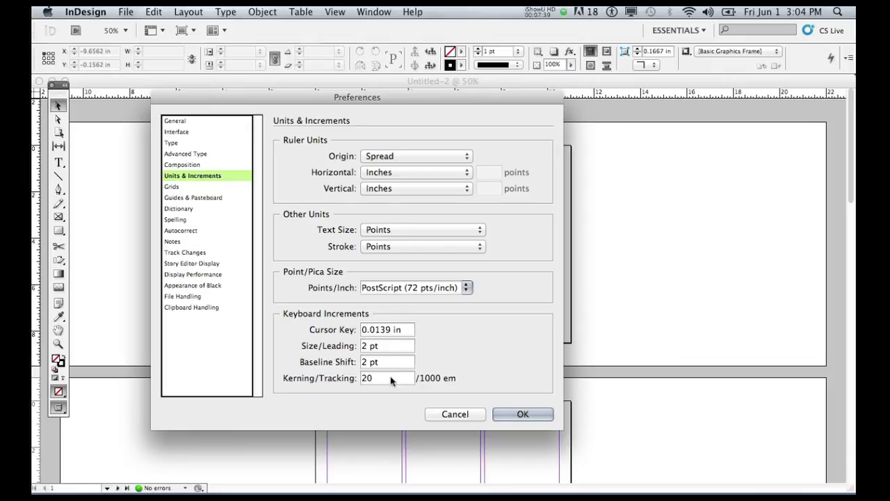
left_click(405, 172)
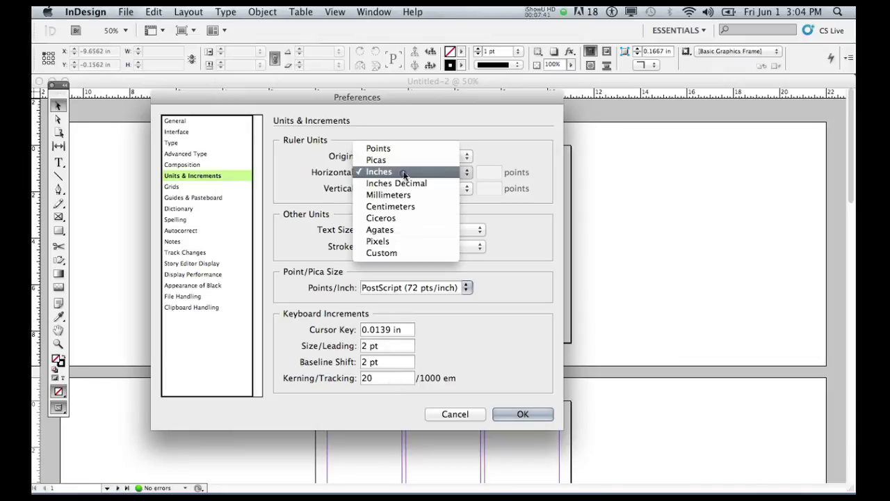
left_click(403, 173)
left_click(410, 229)
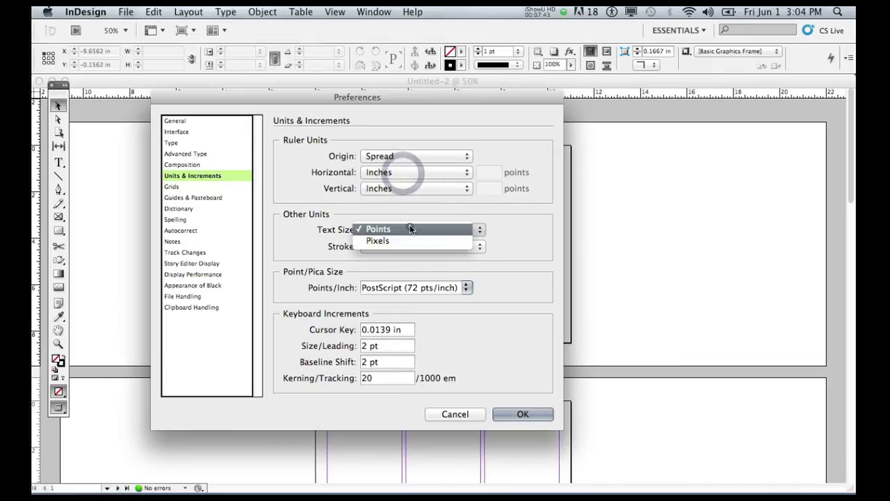
left_click(410, 229)
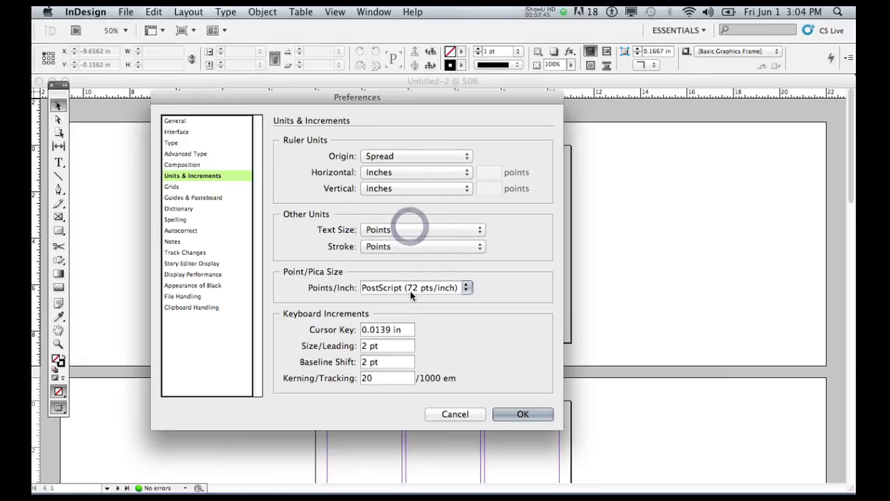
left_click(534, 414)
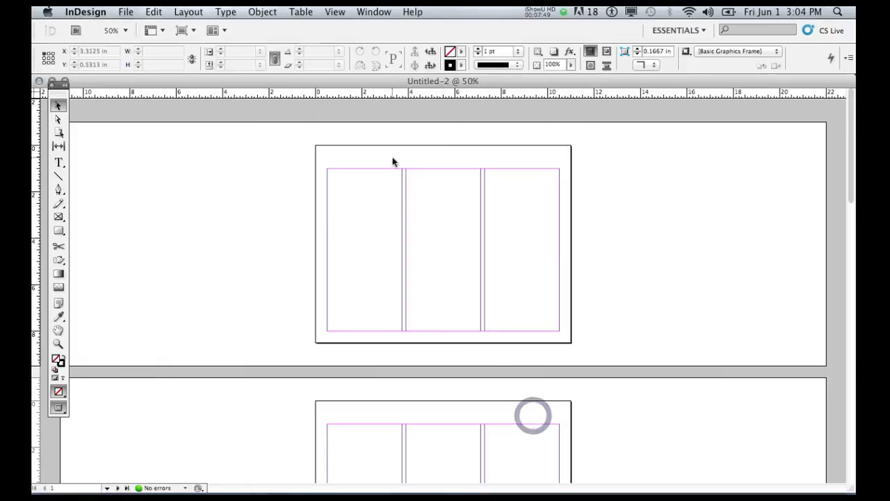